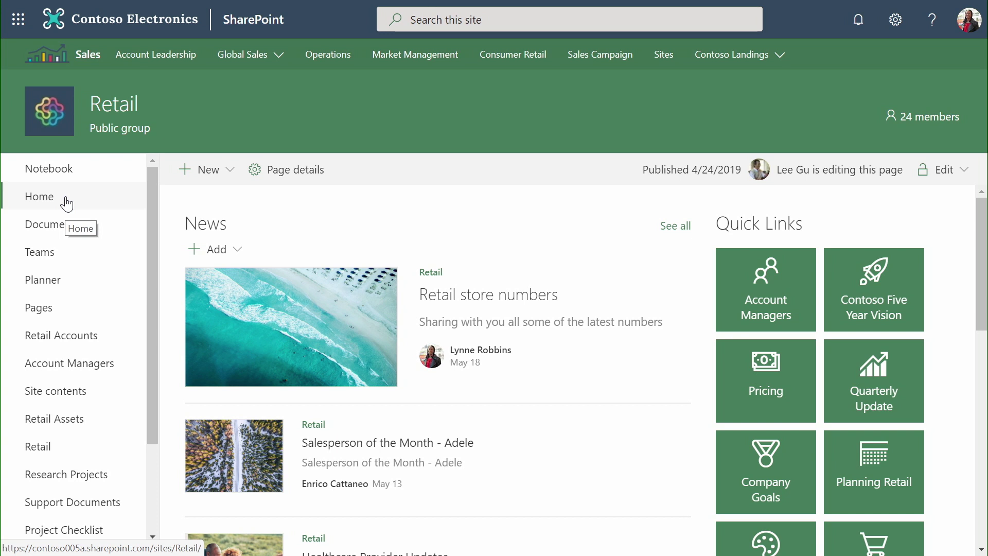
# - Select the Autonomous vehicle parking drone item in the Research Projects list and show its flows
pyautogui.click(68, 476)
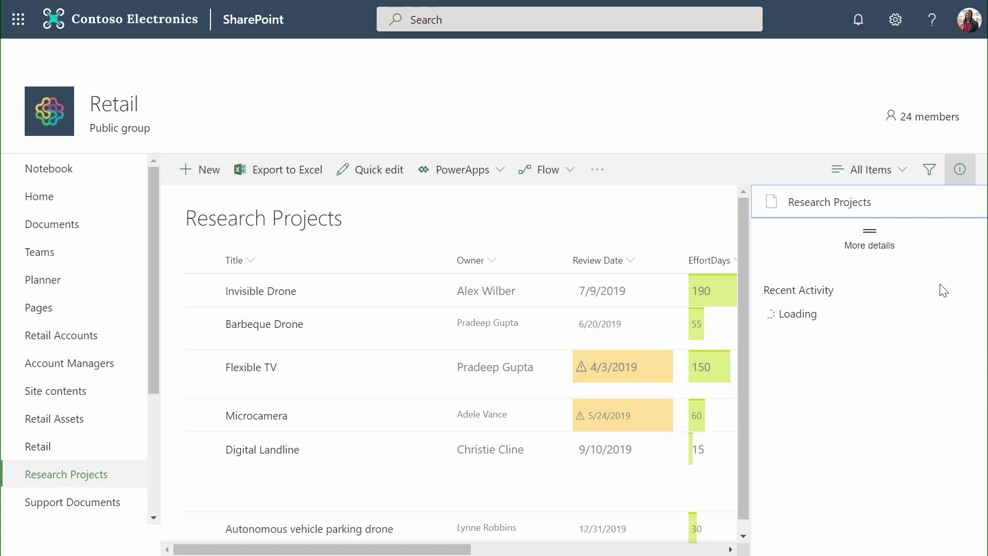
pyautogui.click(960, 171)
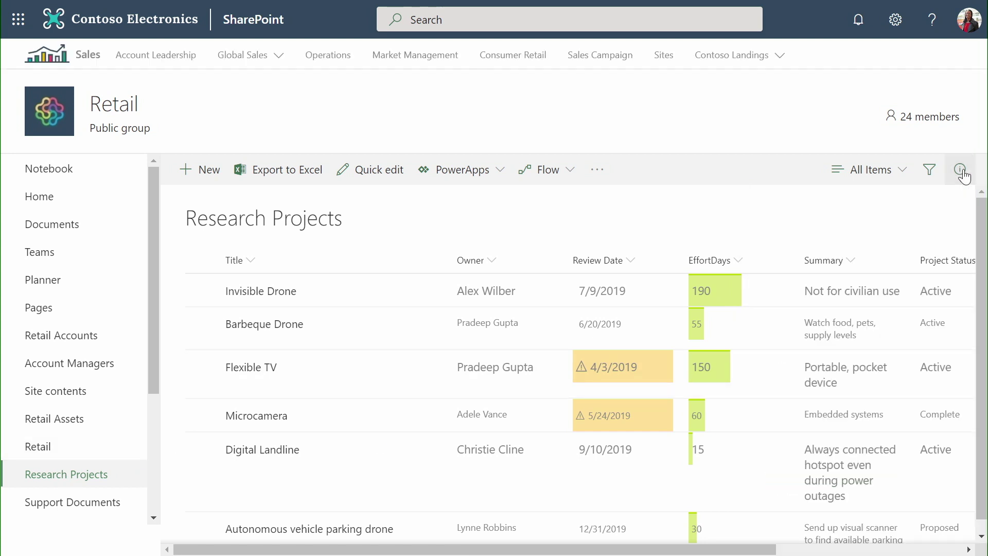
pyautogui.click(200, 531)
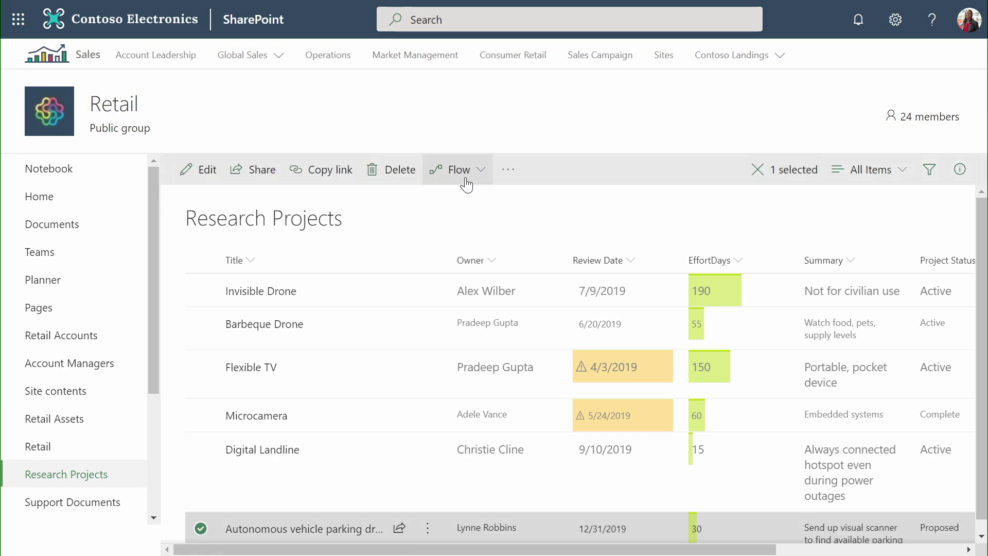
pyautogui.click(478, 175)
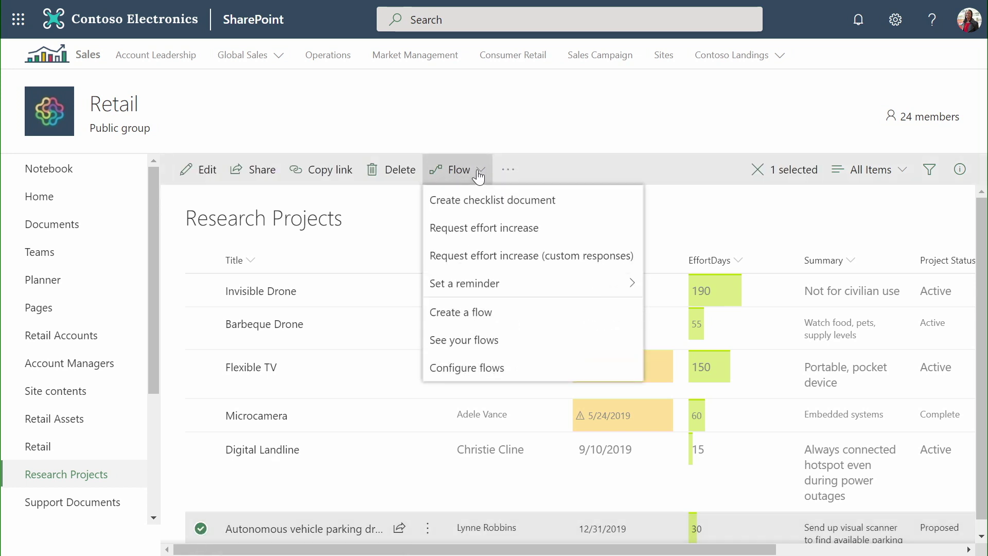
# - Run Create checklist document on the drone project with Notify project channel switched on
pyautogui.click(481, 200)
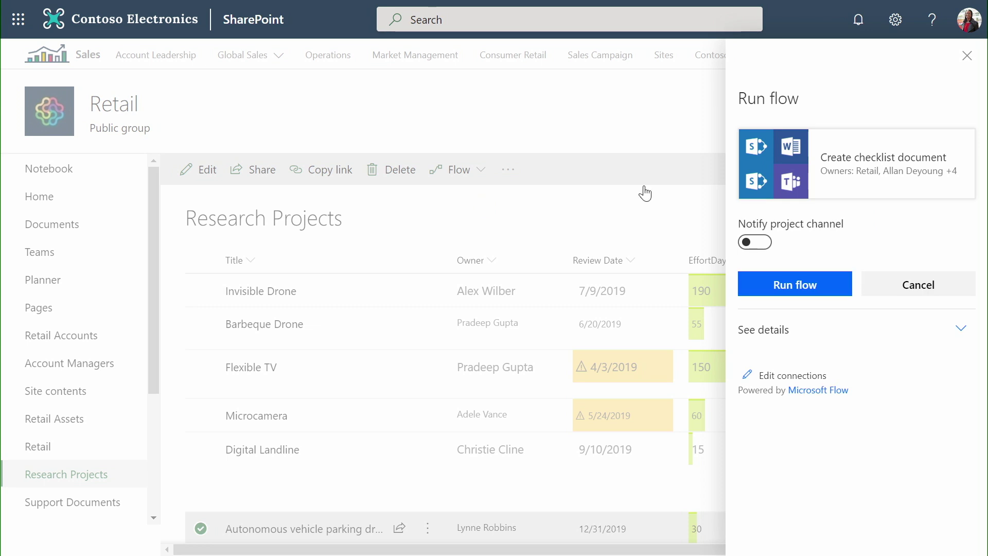
pyautogui.click(765, 249)
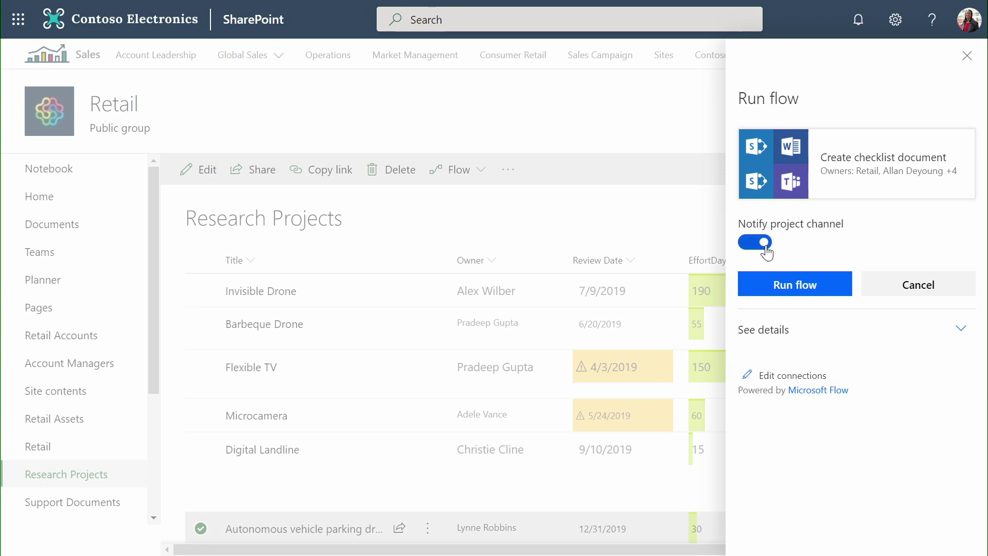
pyautogui.click(797, 291)
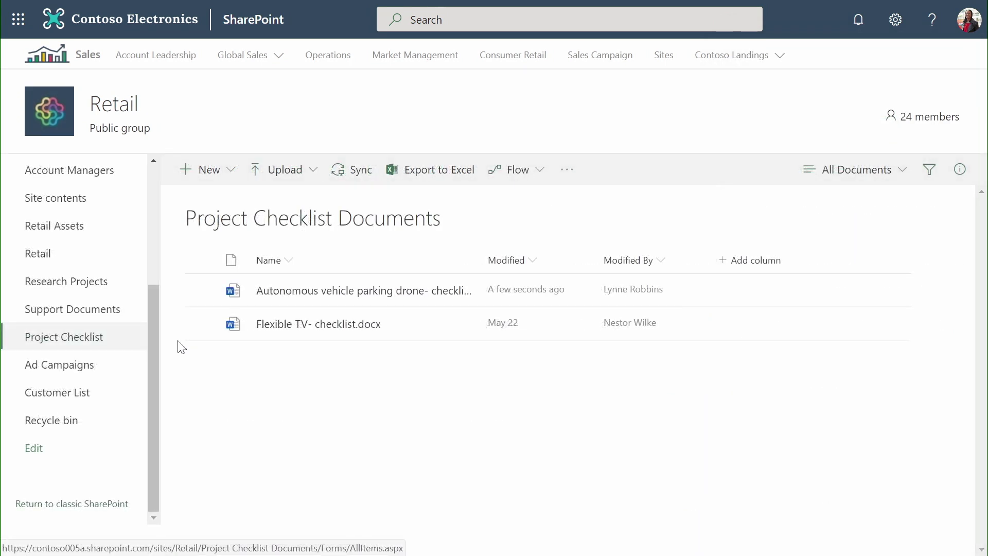
# - Open the newly generated drone checklist .docx from Project Checklist Documents
pyautogui.click(348, 291)
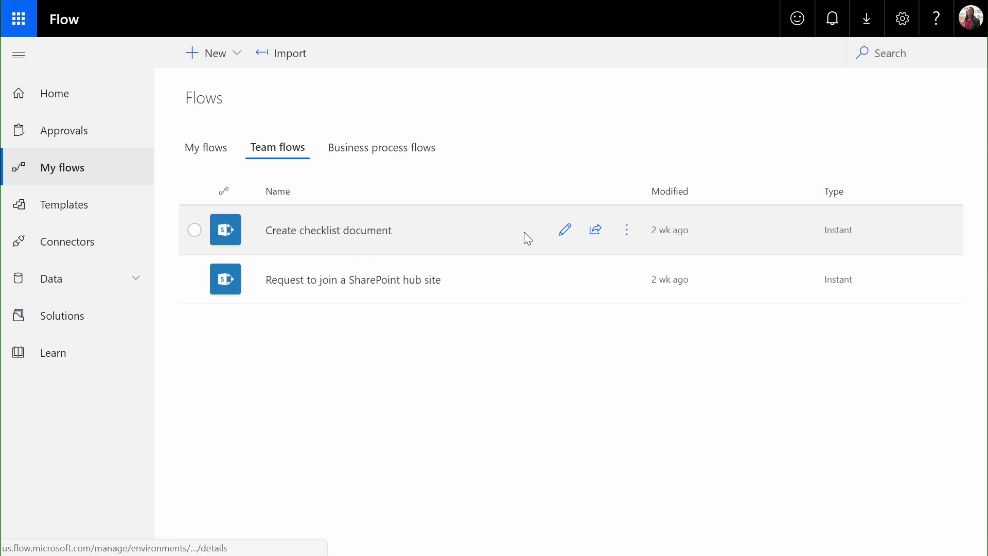
# - Edit the Create checklist document flow and expand its For a selected item trigger
pyautogui.click(562, 237)
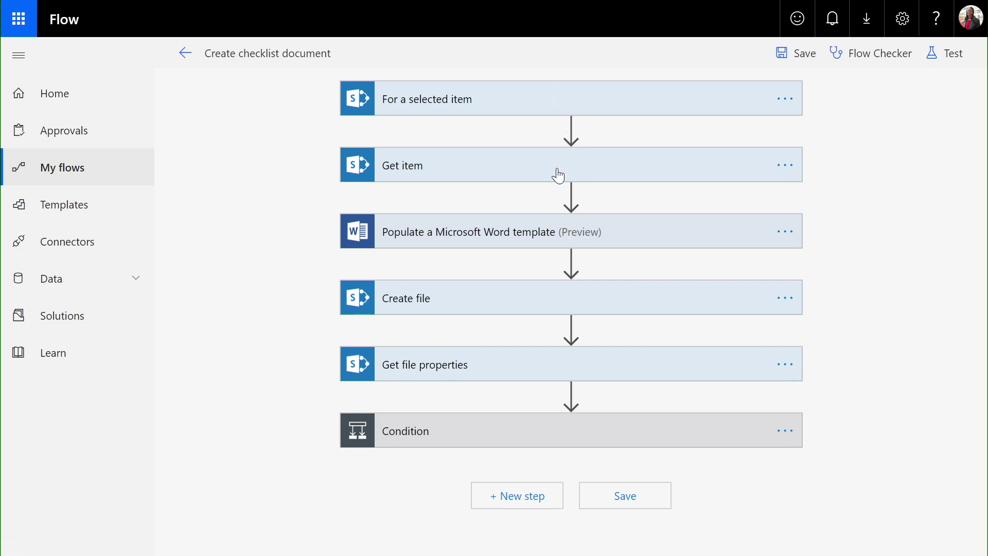
pyautogui.click(575, 100)
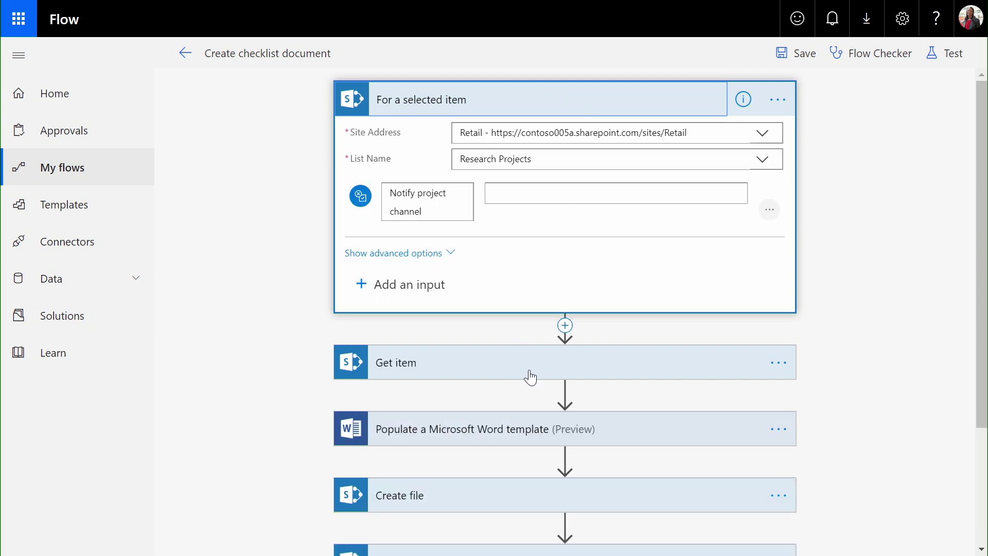
# - Expand the Populate a Microsoft Word template step to review its Title, EffortDays, Review Date and Summary fields
pyautogui.click(625, 439)
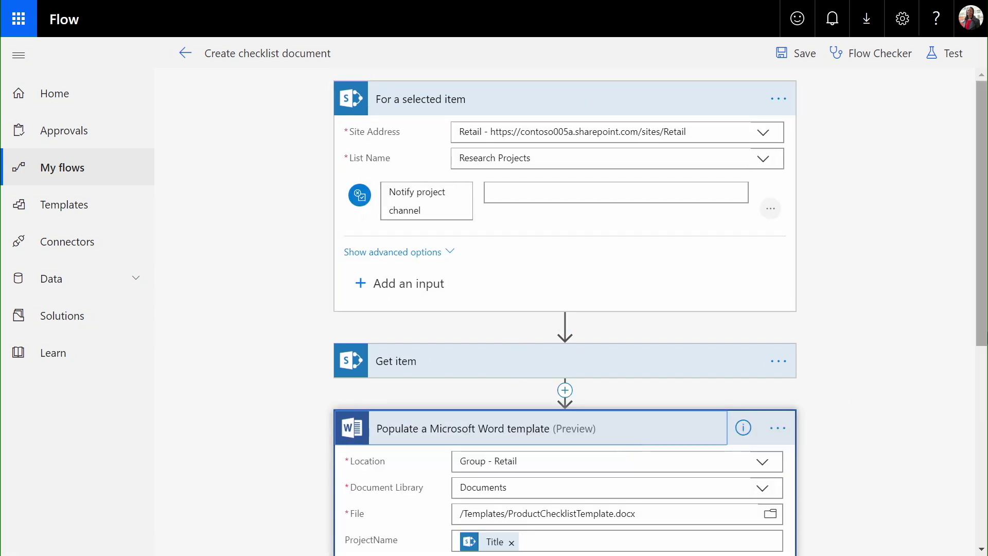
pyautogui.moveTo(978, 278); pyautogui.dragTo(977, 399)
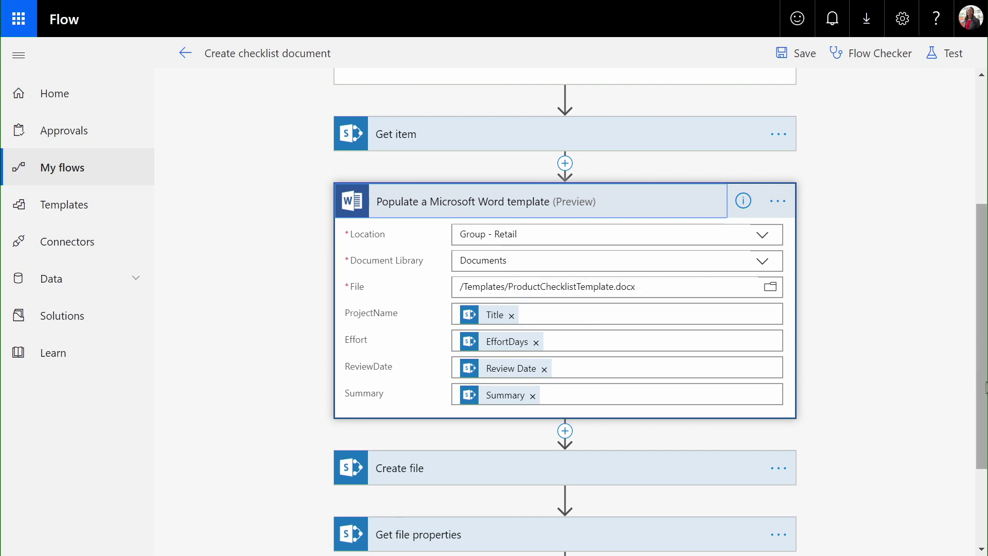
pyautogui.scroll(1, 982, 383)
pyautogui.scroll(2, 565, 312)
pyautogui.scroll(-6, 499, 414)
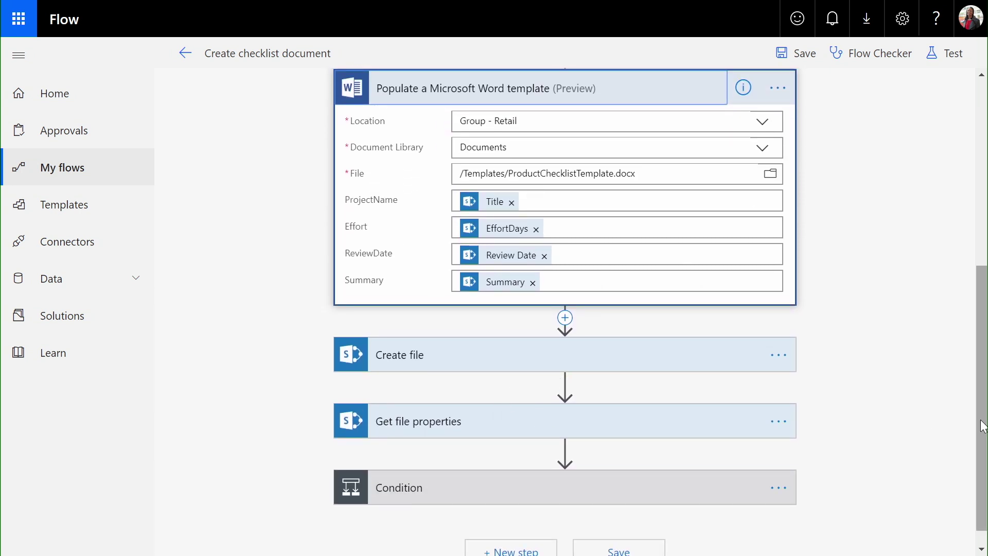
pyautogui.scroll(-1, 984, 424)
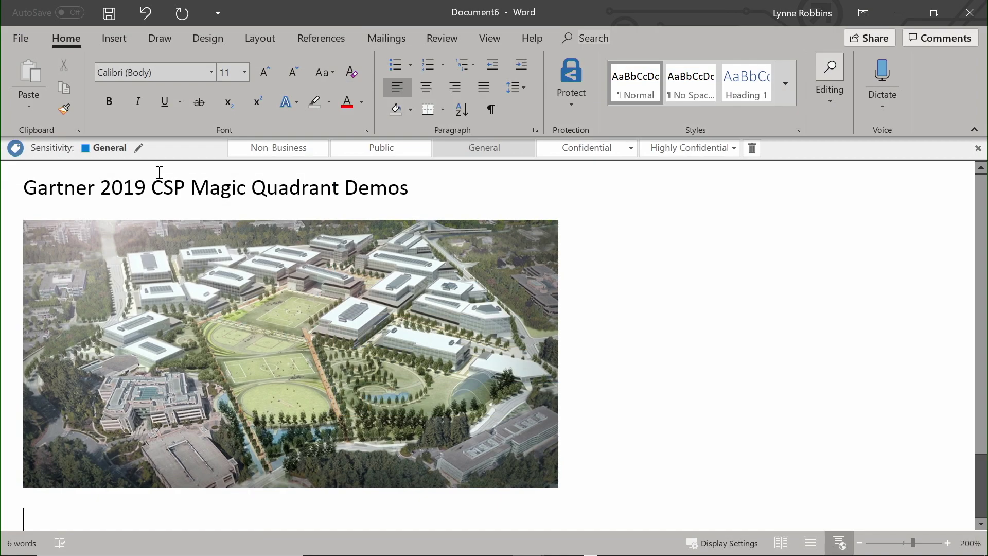
# - Switch to Document6 in Word and show the Insert tab
pyautogui.click(117, 39)
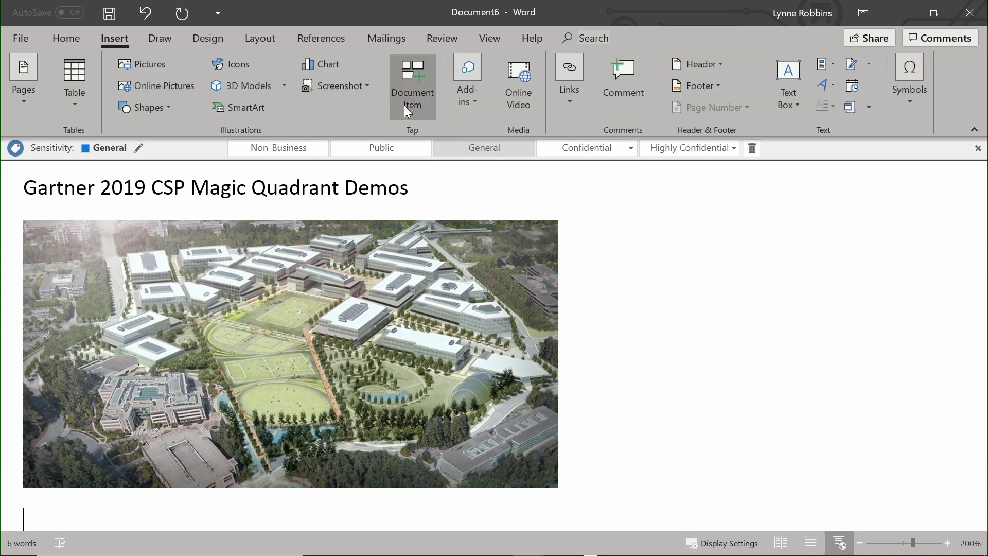
# - Search OneDrive and SharePoint files for 'drone' and choose content from the checklist document
pyautogui.click(416, 110)
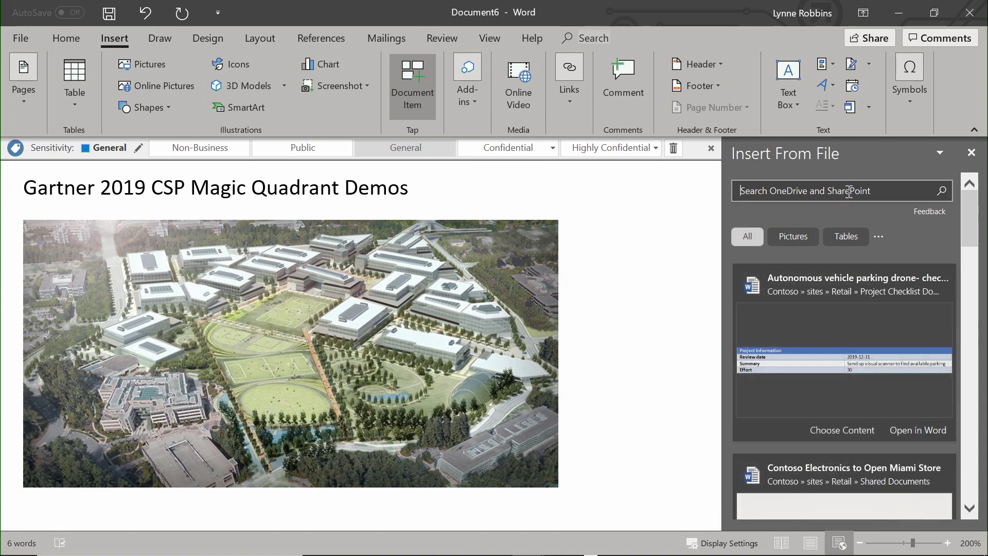
pyautogui.click(849, 192)
pyautogui.write('drone')
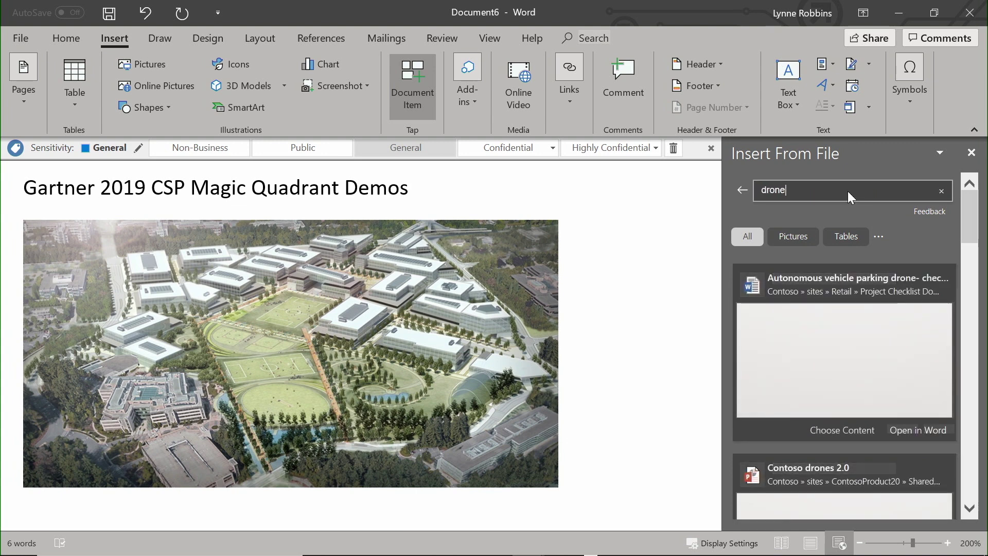
pyautogui.press('Return')
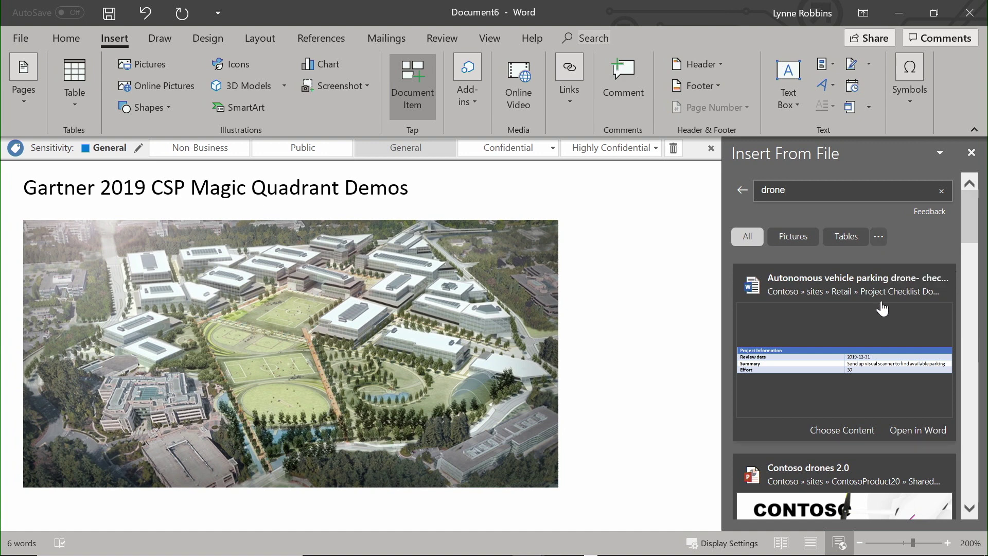
pyautogui.click(852, 433)
# - Insert the Project Information table, then return to the 'drone' results and their filter menu
pyautogui.click(904, 340)
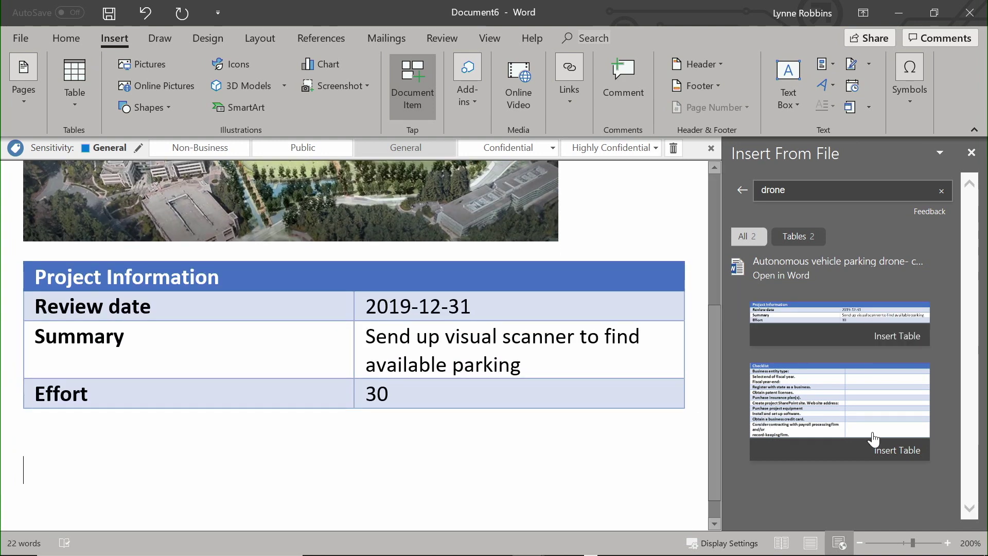
pyautogui.click(741, 198)
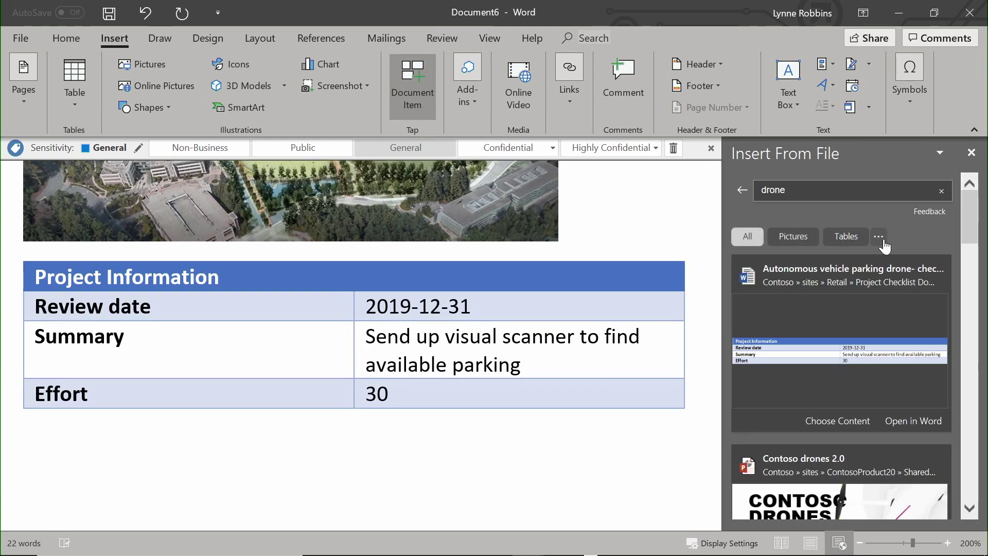
pyautogui.click(879, 237)
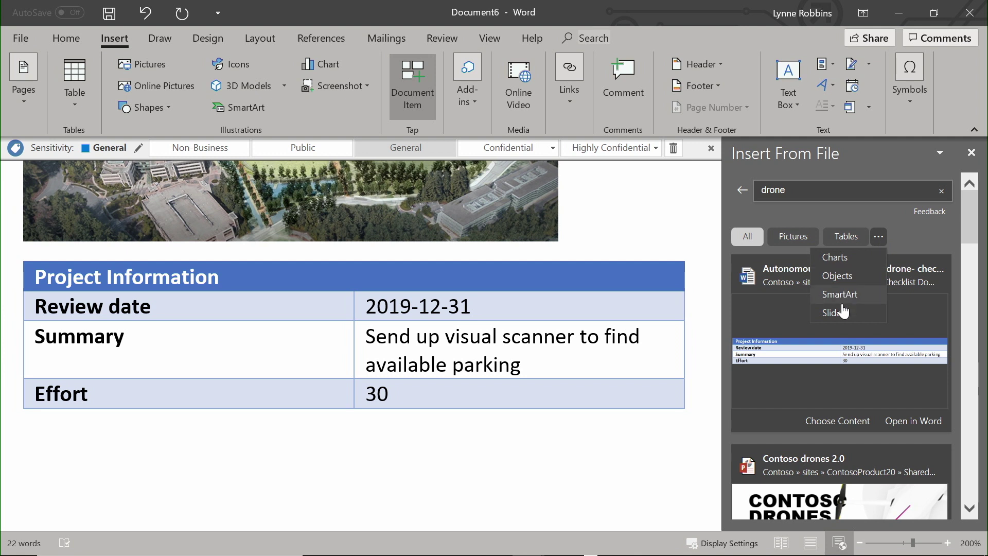
# - Insert the Contoso drones 2.0 slide with its DRONES title, event details and Contoso Electronics logo
pyautogui.click(849, 268)
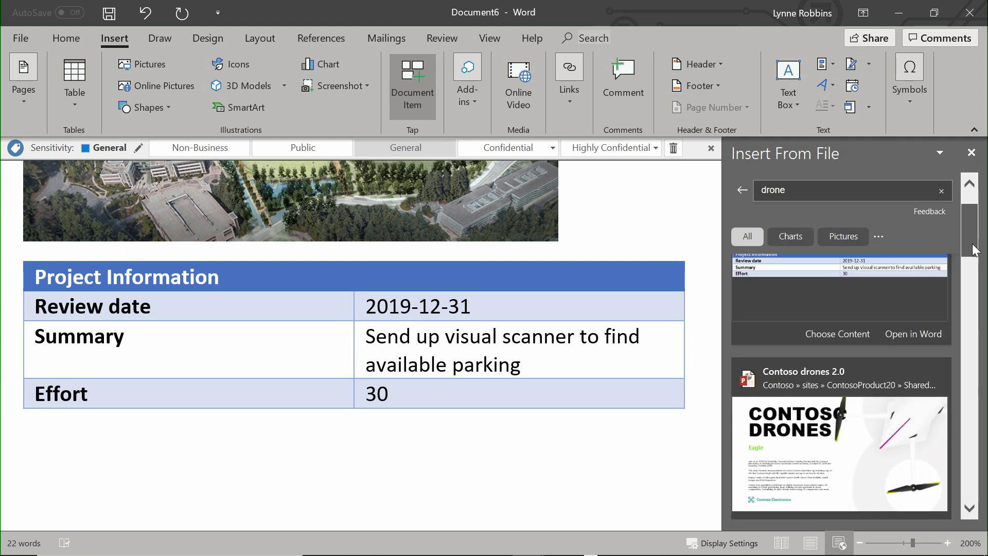
pyautogui.scroll(-5, 848, 360)
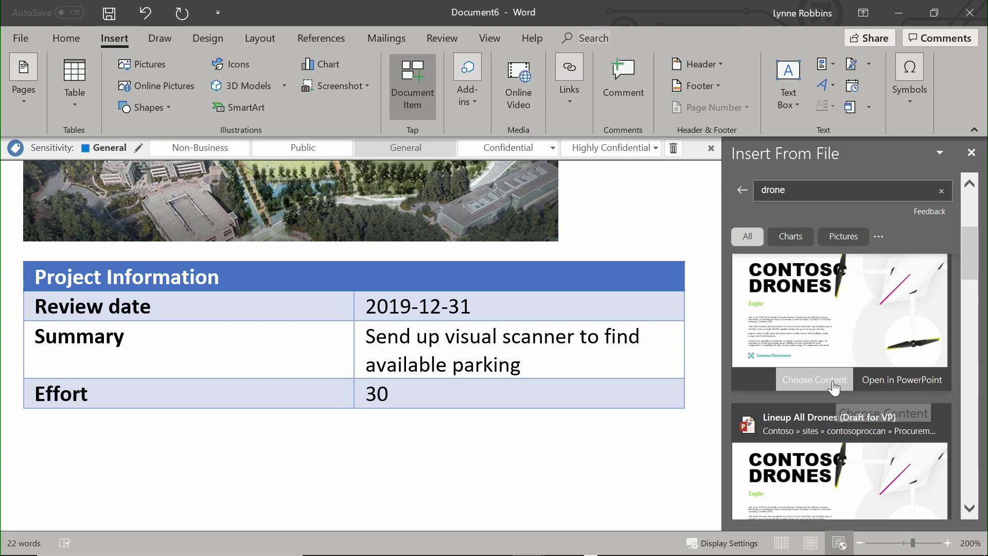
pyautogui.click(845, 381)
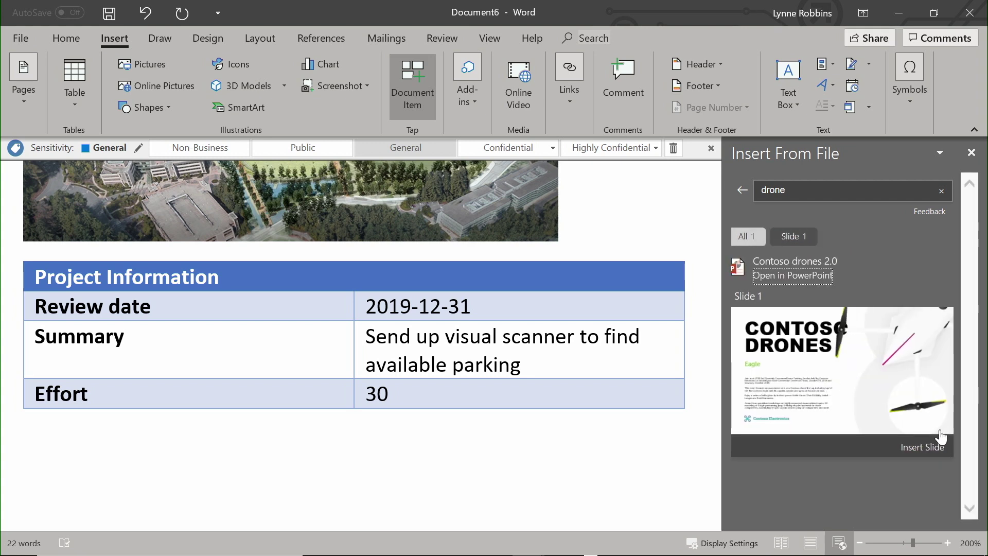
pyautogui.click(935, 447)
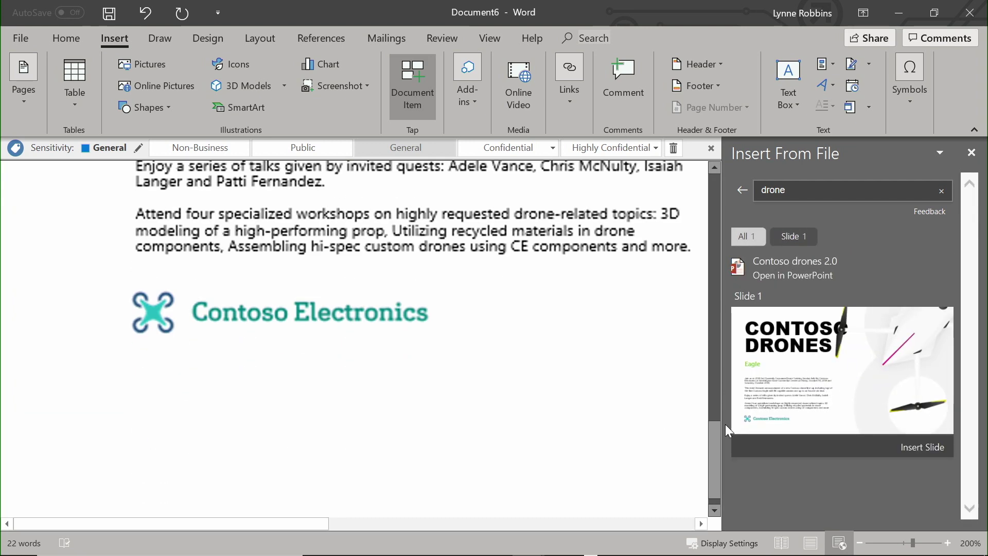
pyautogui.moveTo(718, 447); pyautogui.dragTo(728, 428)
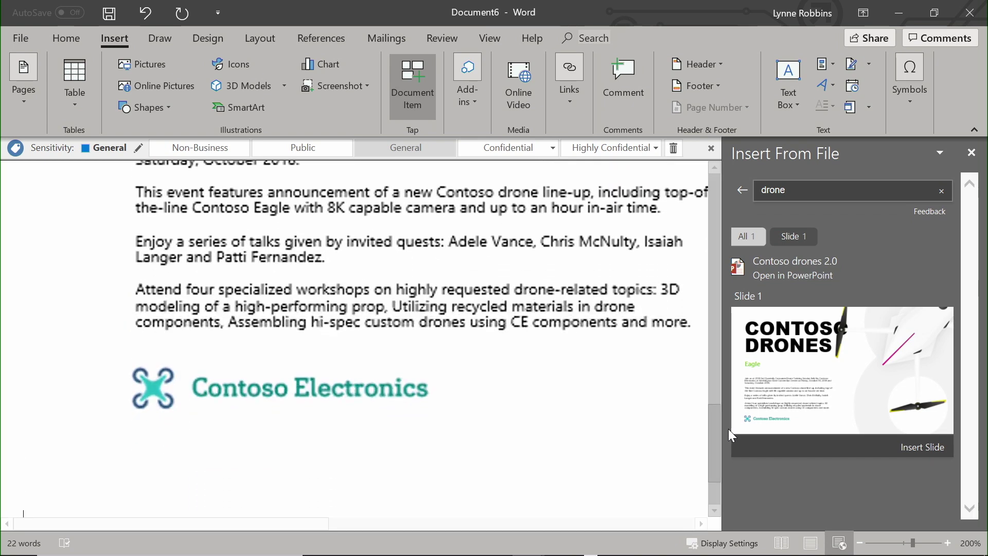